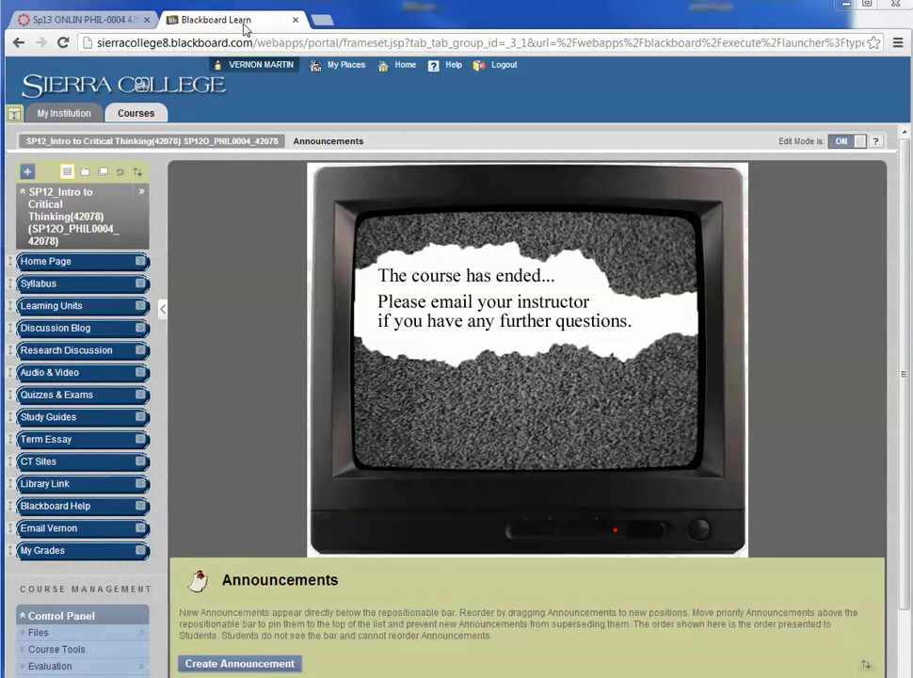
Step: Start a new Blackboard course export from Packages and Utilities > Export/Archive Course
left_click(38, 23)
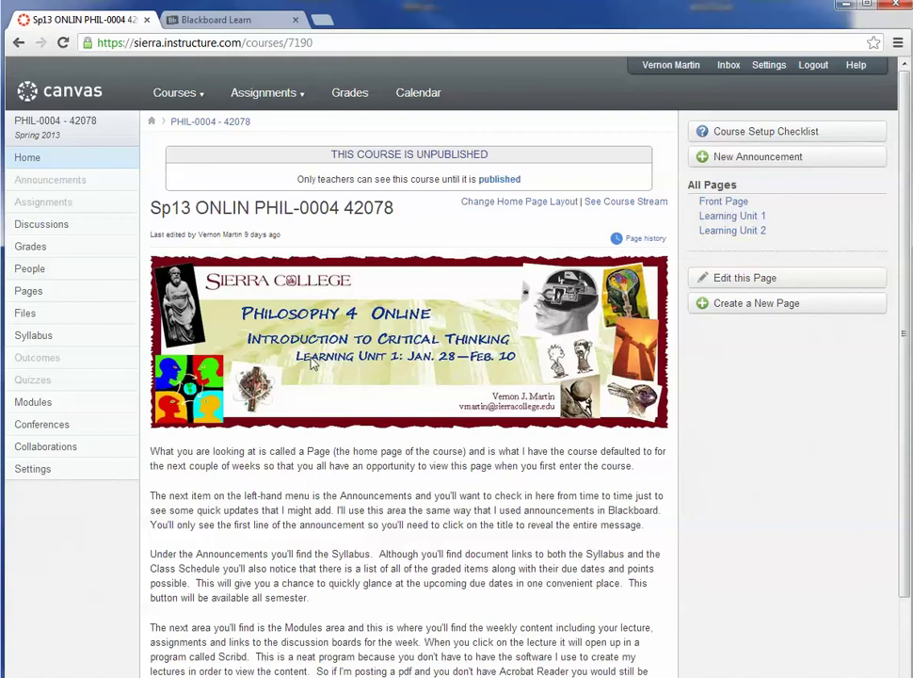
left_click(217, 24)
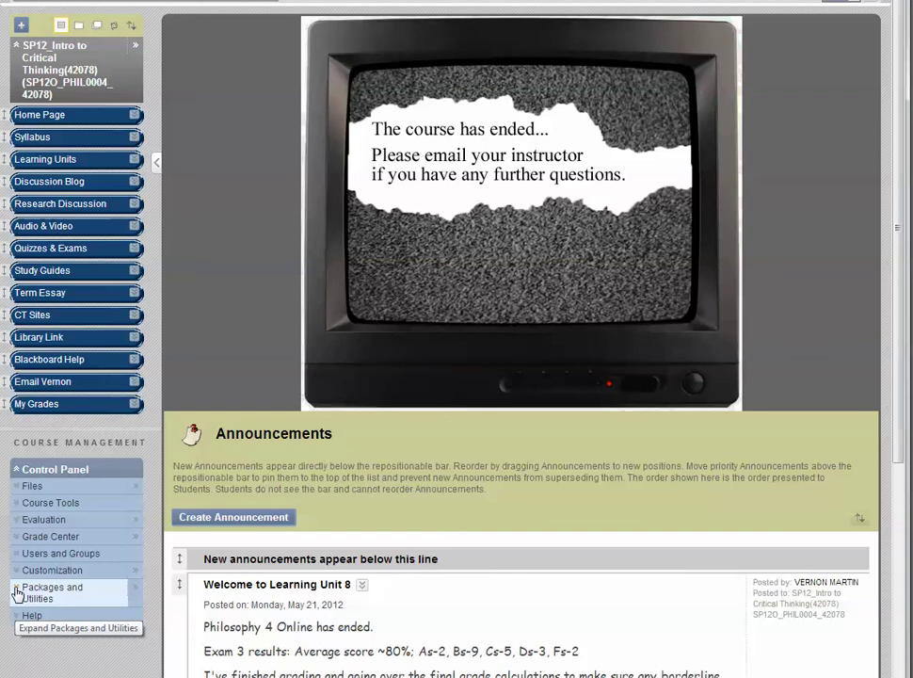
left_click(16, 591)
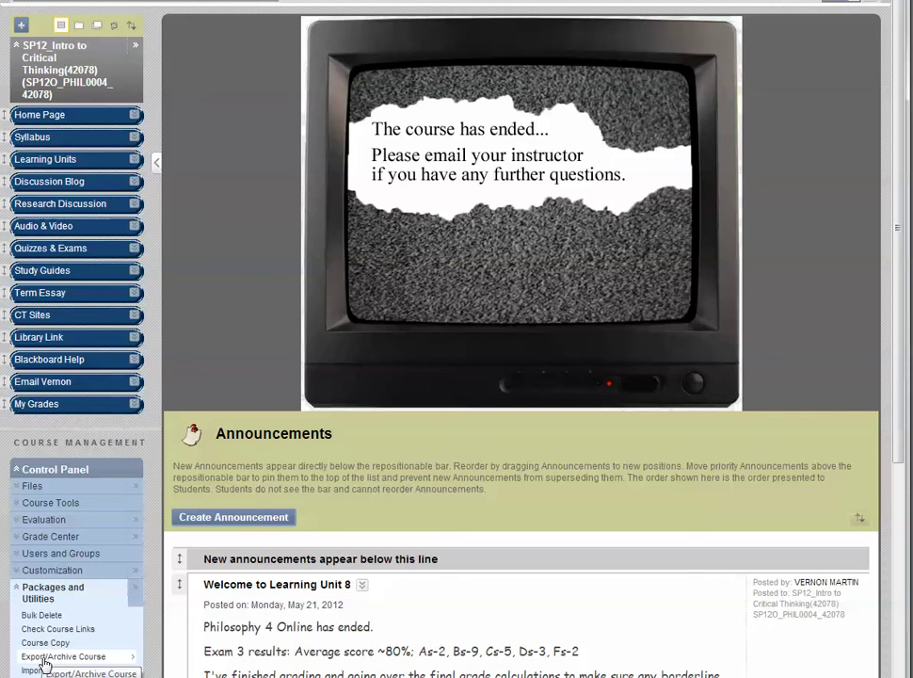
left_click(43, 659)
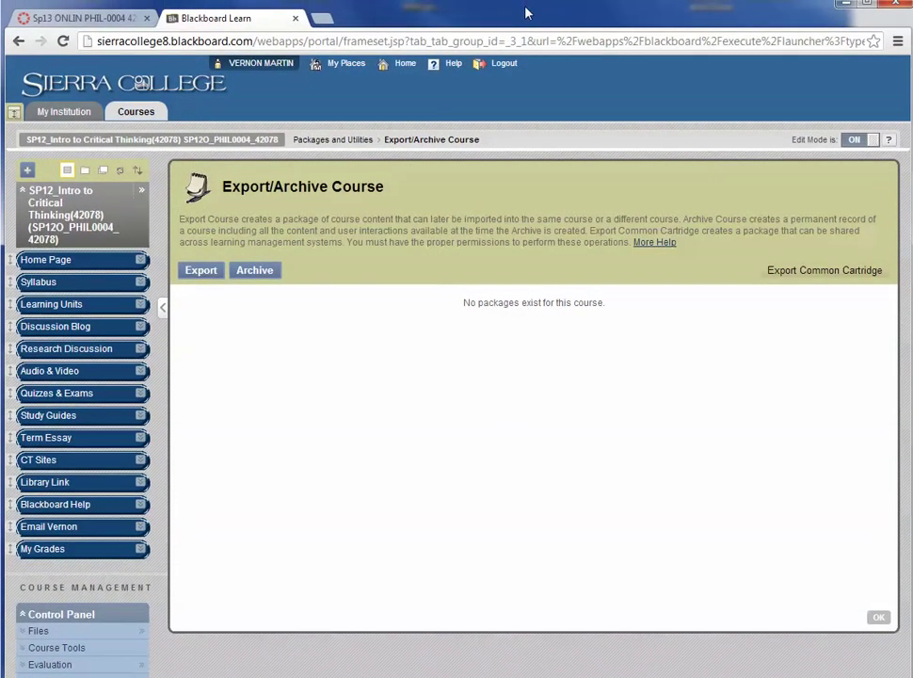
left_click(201, 271)
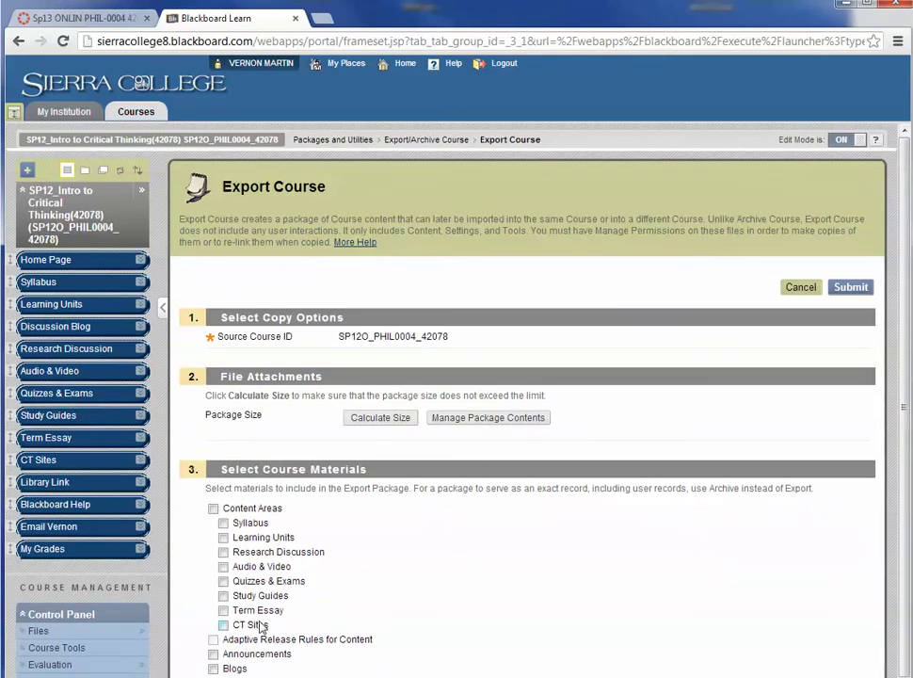
Step: Submit an export including only Quizzes & Exams and Tests, Surveys, and Pools
left_click(223, 581)
scroll(527, 396, "down", 3)
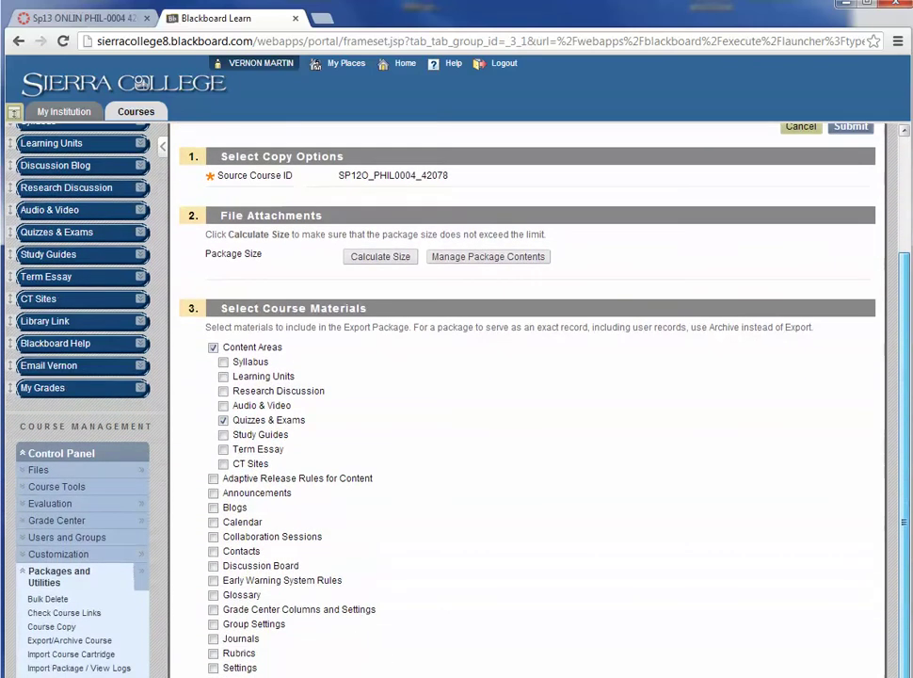
scroll(527, 395, "down", 1)
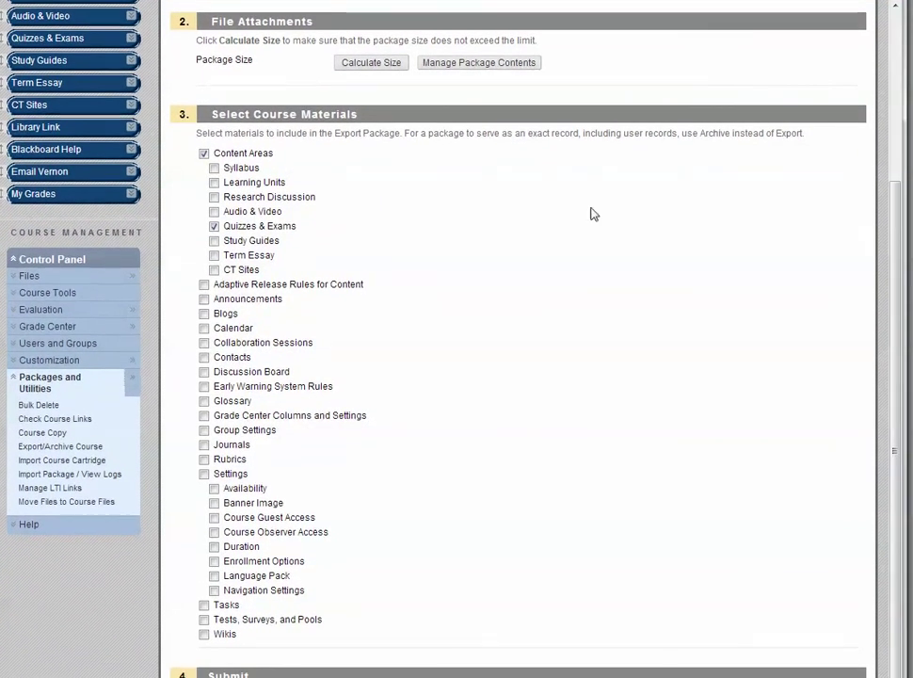
left_click(204, 622)
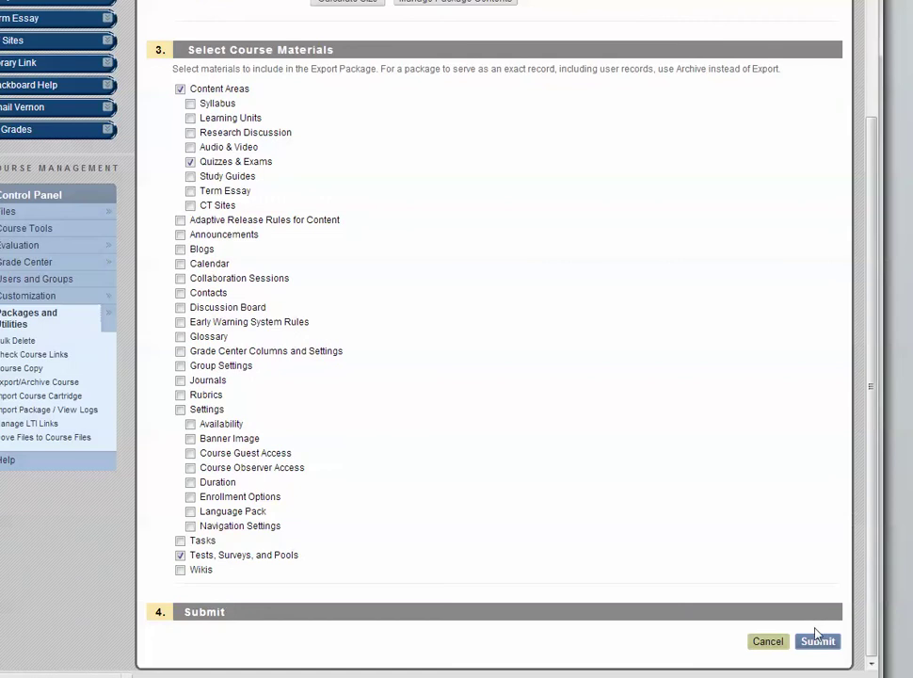
left_click(816, 636)
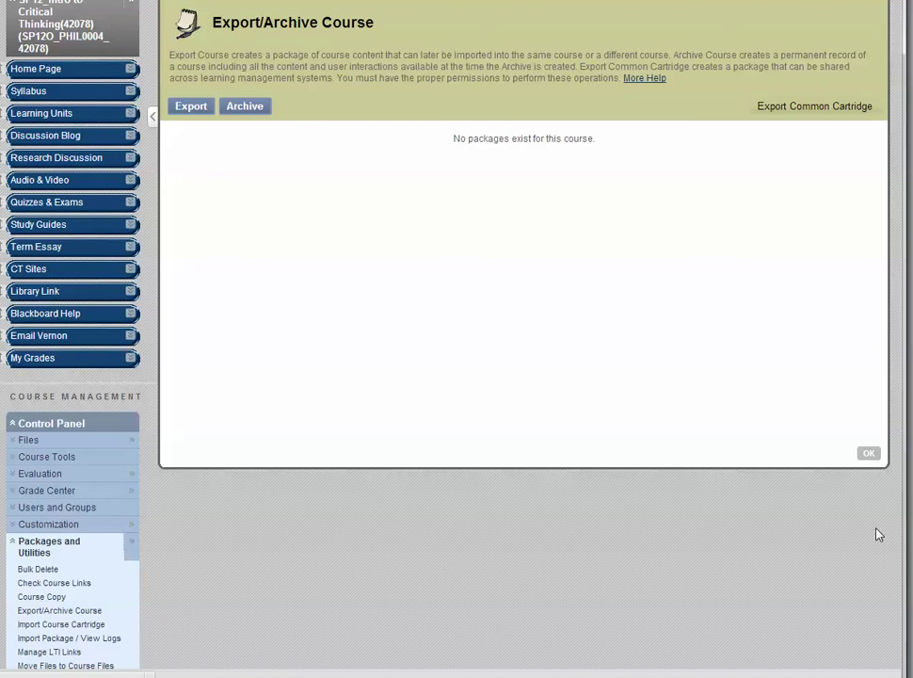
Step: Download the finished ExportFile zip from the Export/Archive Course package list
left_click(869, 456)
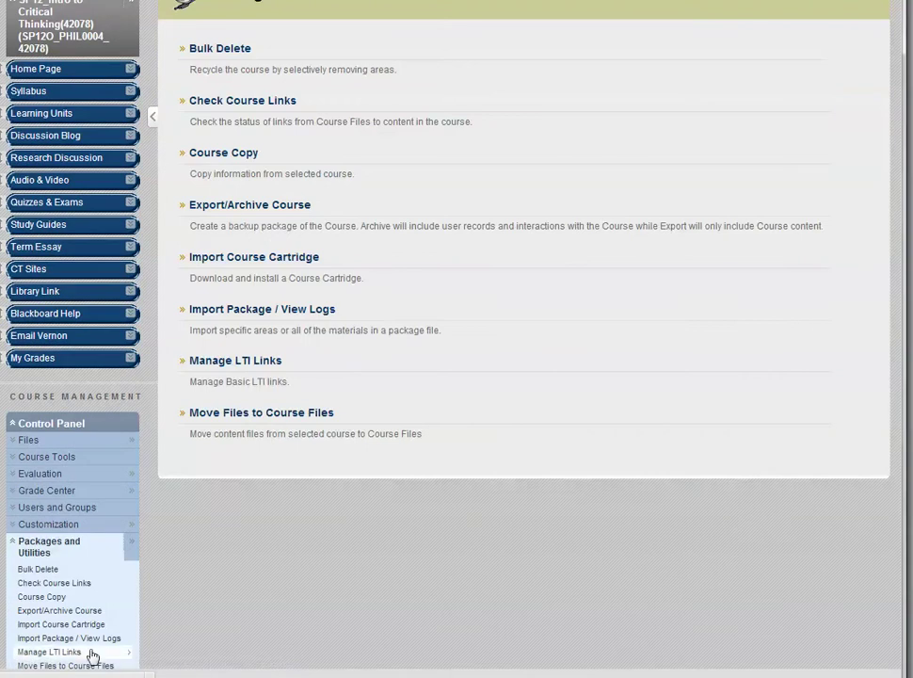
left_click(50, 616)
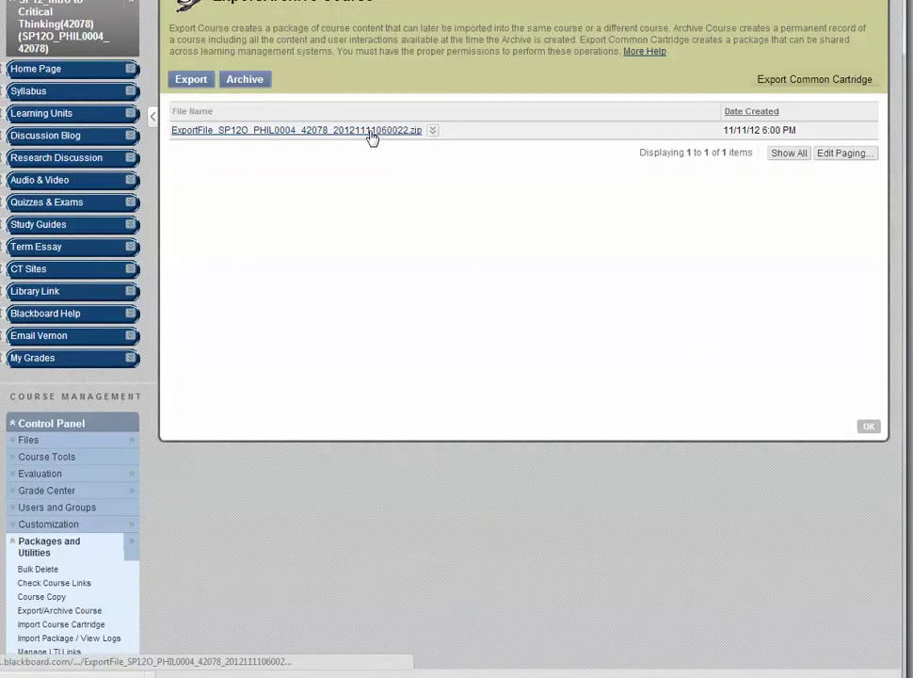
left_click(372, 132)
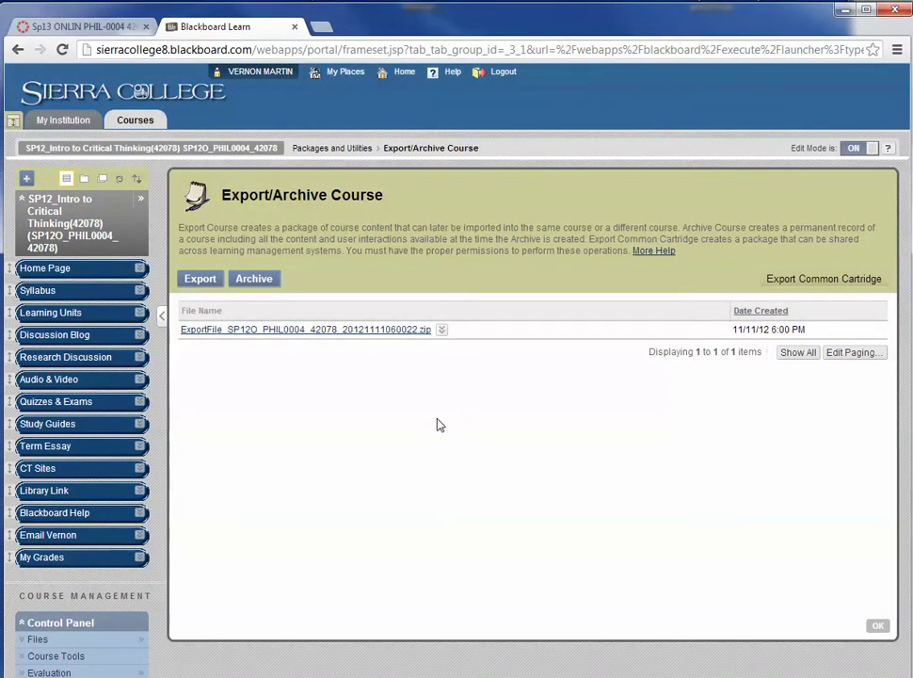
Step: Switch to the Canvas PHIL-0004 course and bring up its Settings page
left_click(120, 31)
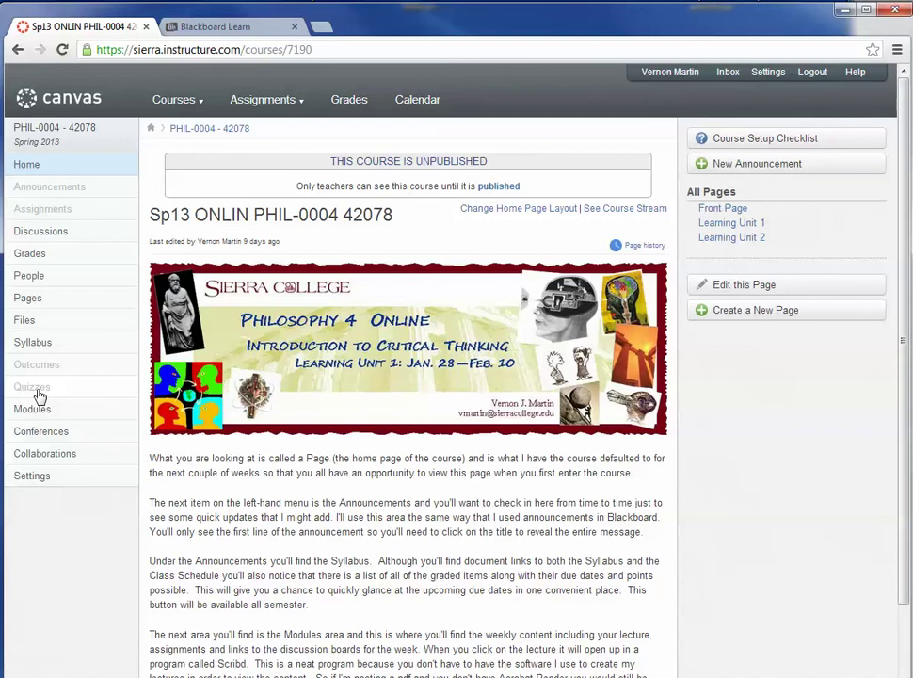
left_click(34, 478)
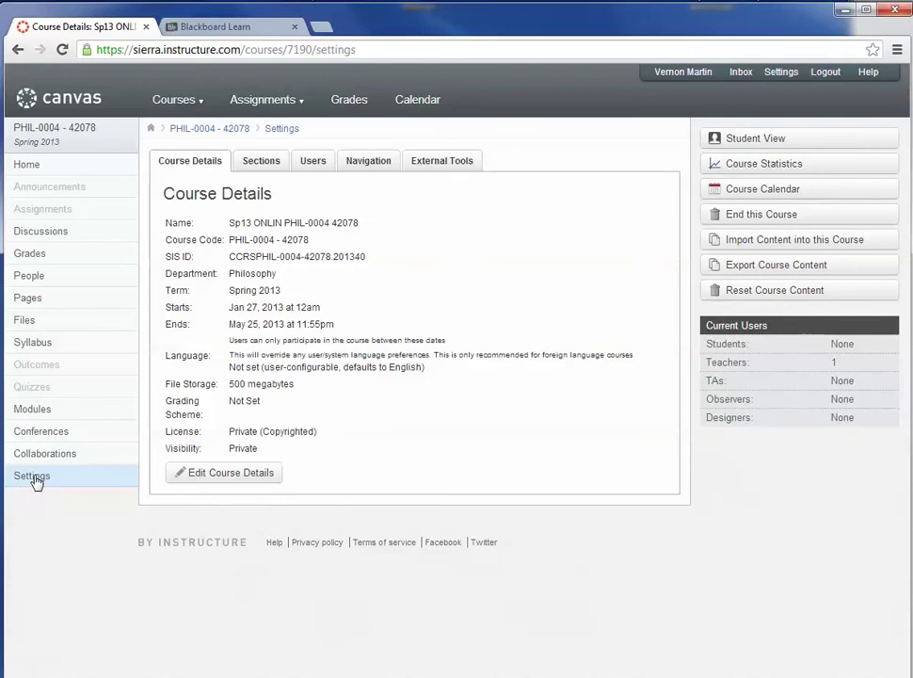
Step: Attach the downloaded ExportFile zip as the QTI package for Import Quizzes
left_click(885, 247)
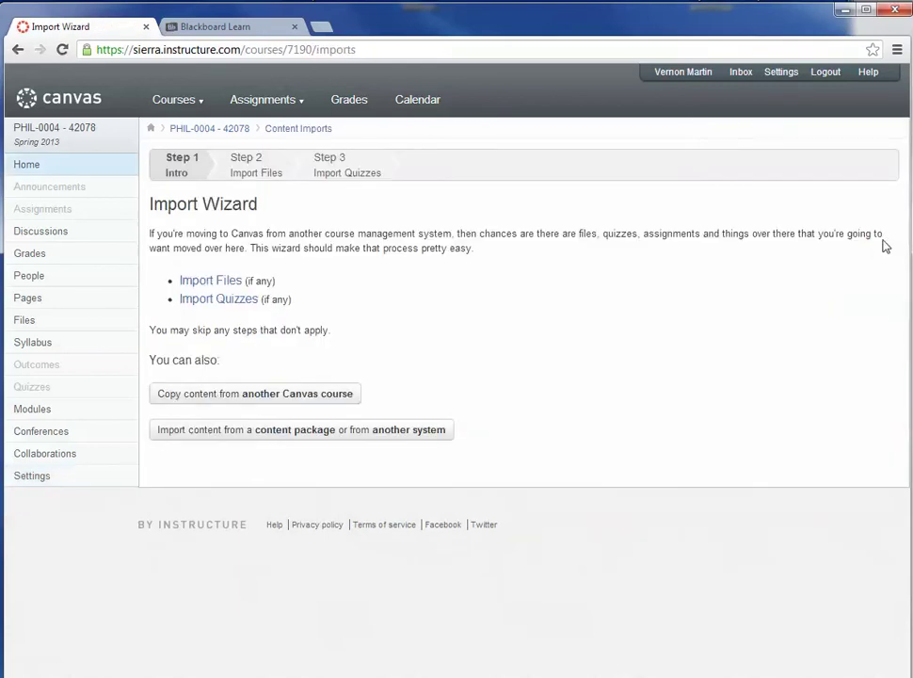
left_click(224, 301)
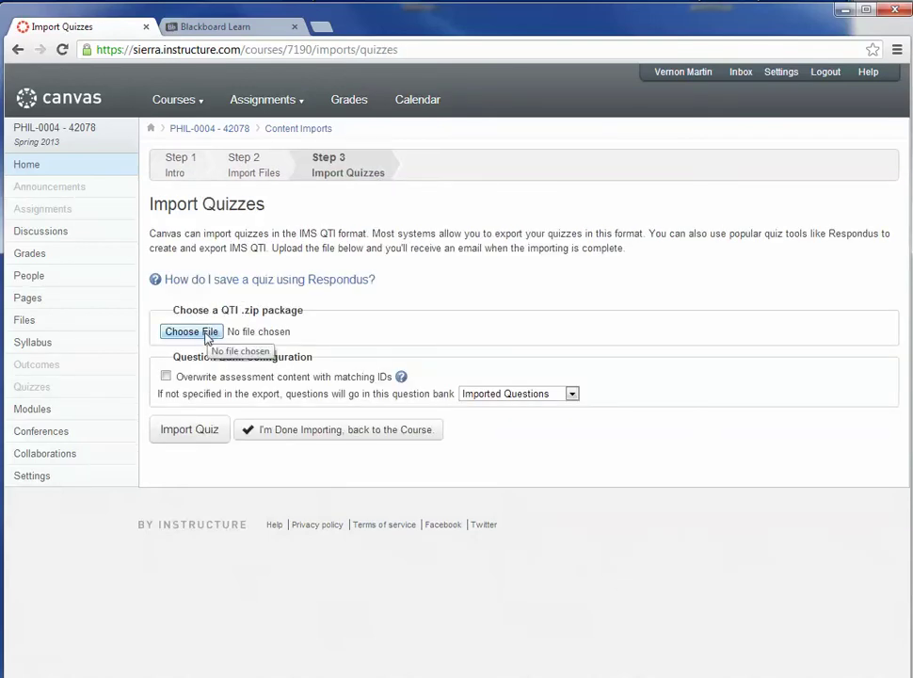
left_click(207, 334)
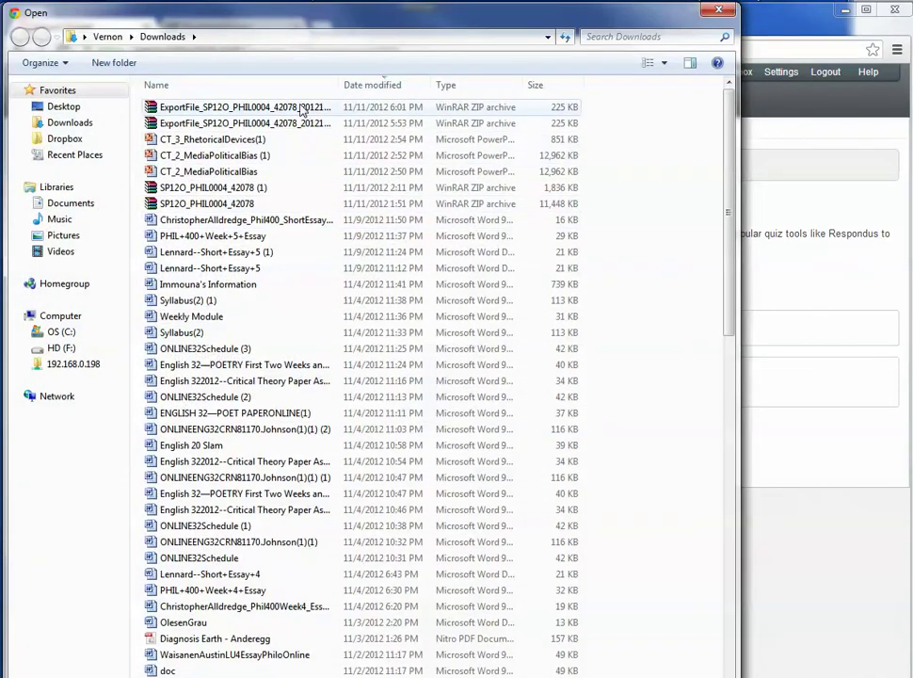
mouse_move(243, 108)
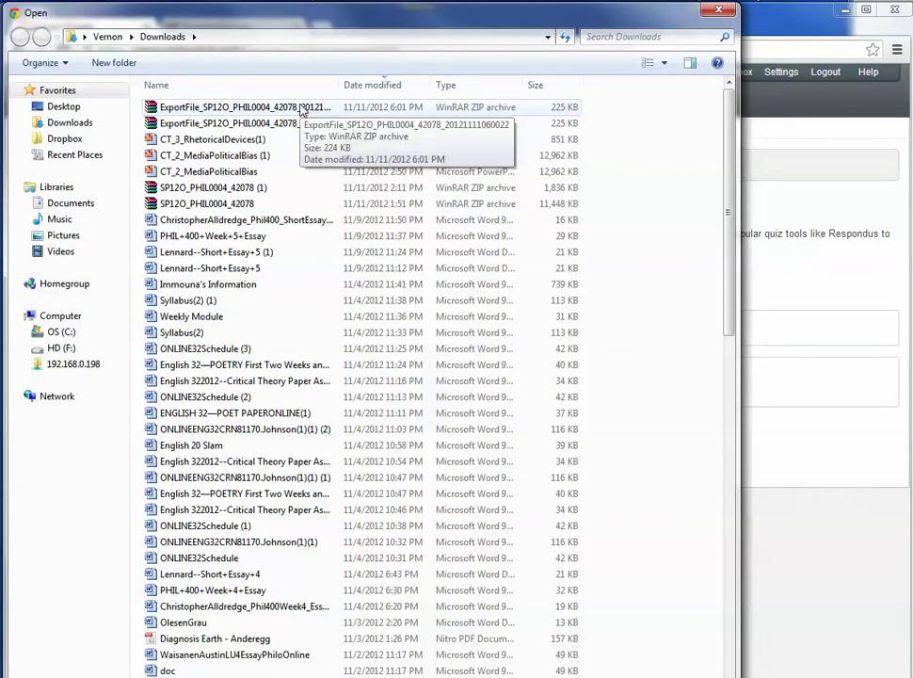
double_click(301, 111)
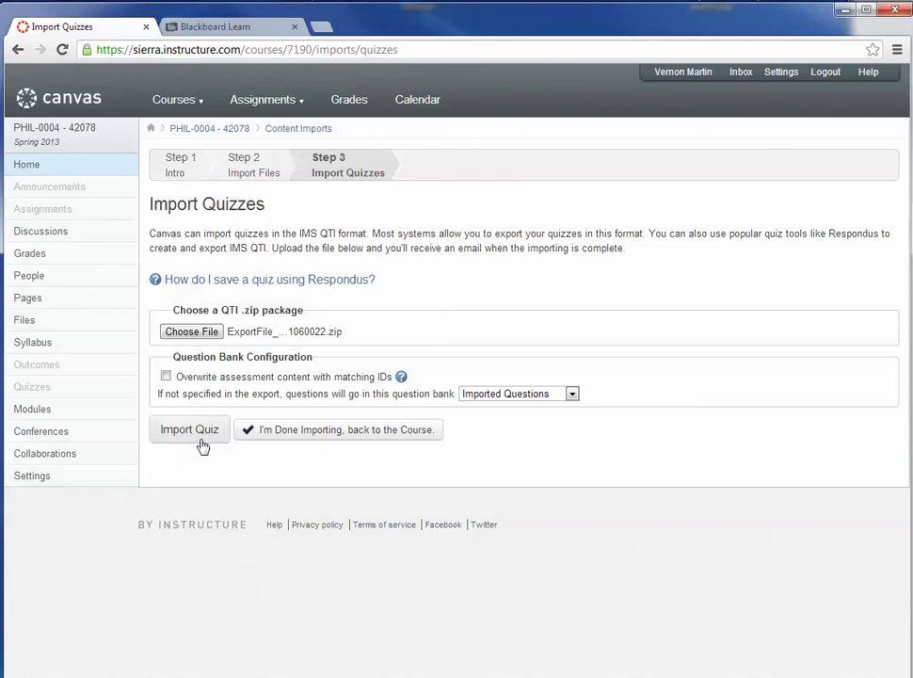
Step: Import the quizzes from the attached Blackboard export zip
left_click(192, 434)
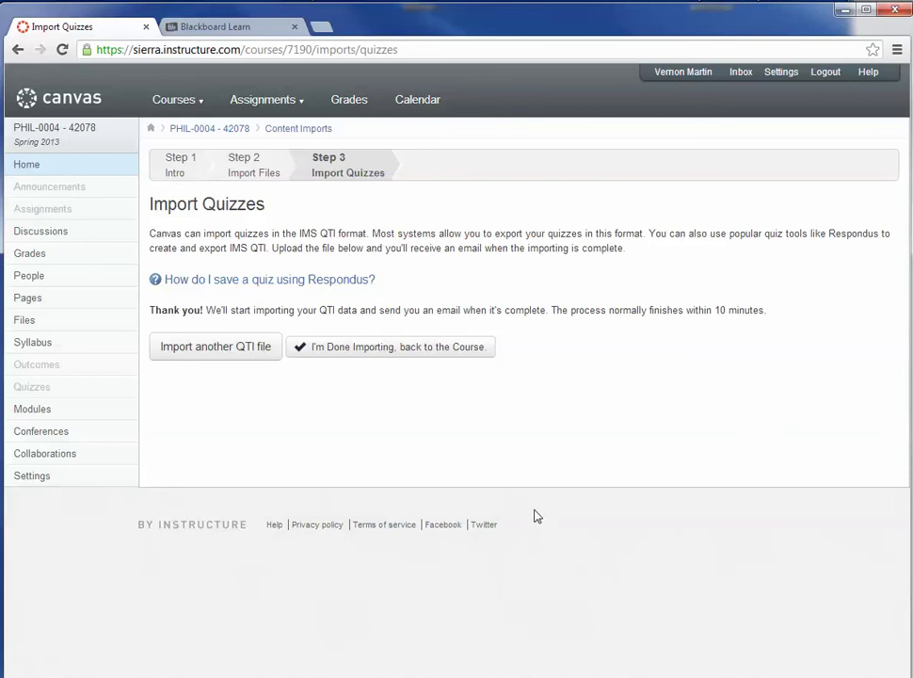
Step: Finish importing, then open Exam 1 from the Quizzes list for editing
left_click(432, 355)
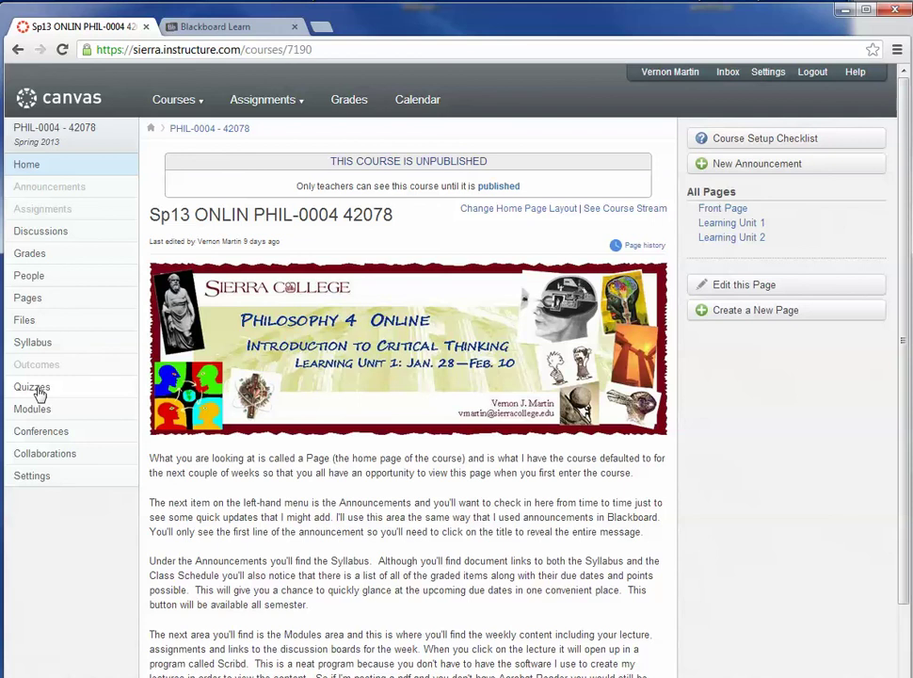
left_click(39, 394)
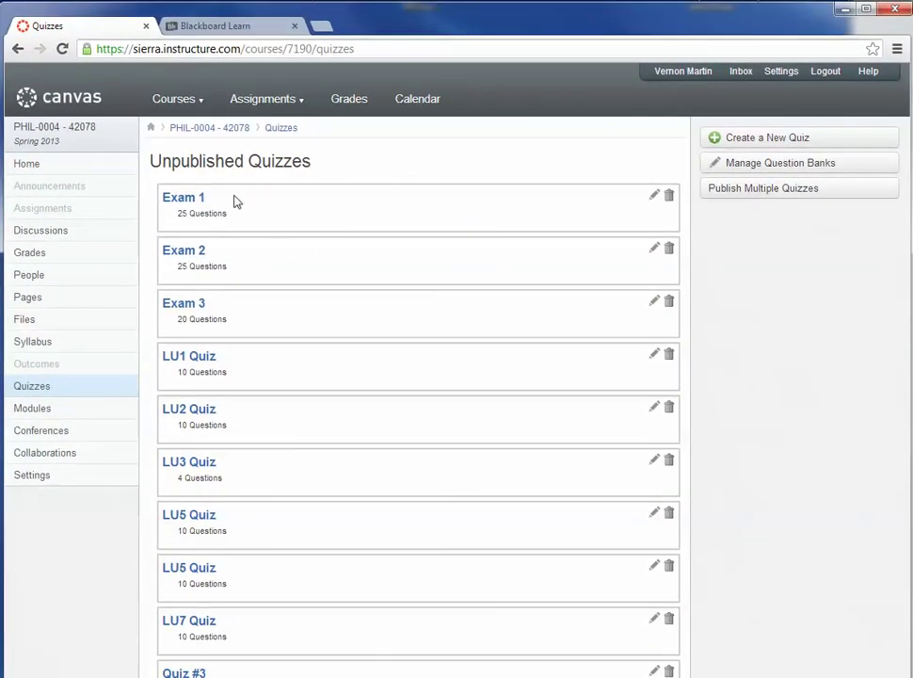
left_click(200, 202)
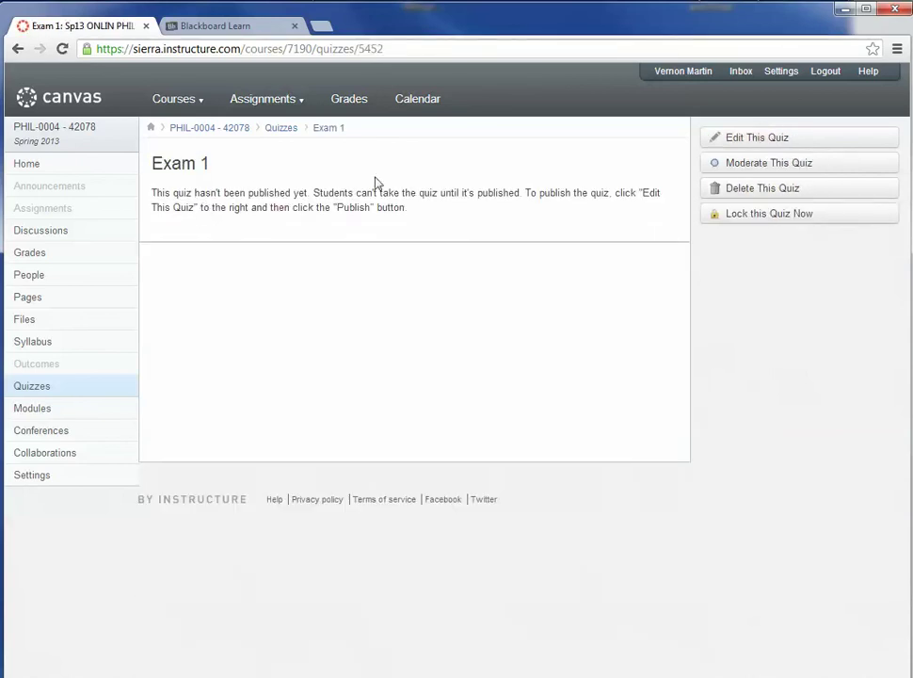
left_click(780, 143)
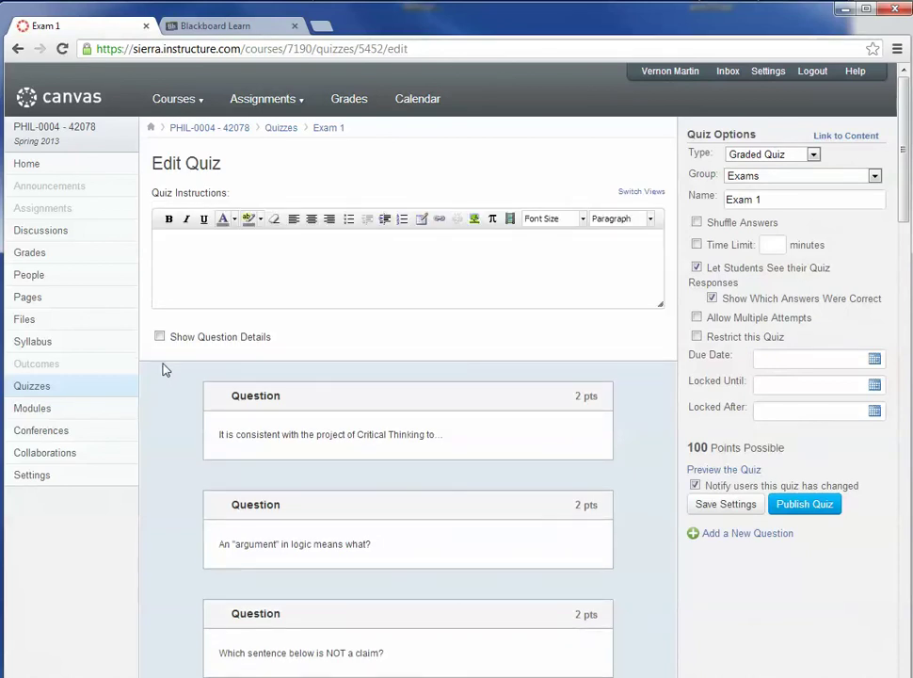
Step: Enable Show Question Details, disable change notification, save Exam 1, and return Home
left_click(160, 337)
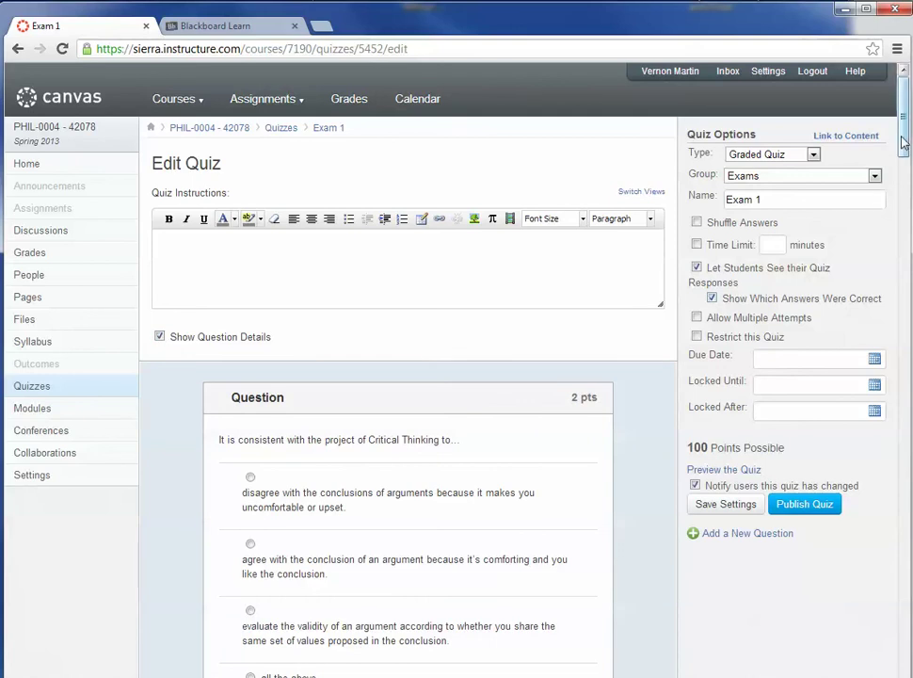
left_click_drag(904, 118, 906, 230)
scroll(836, 352, "up", 10)
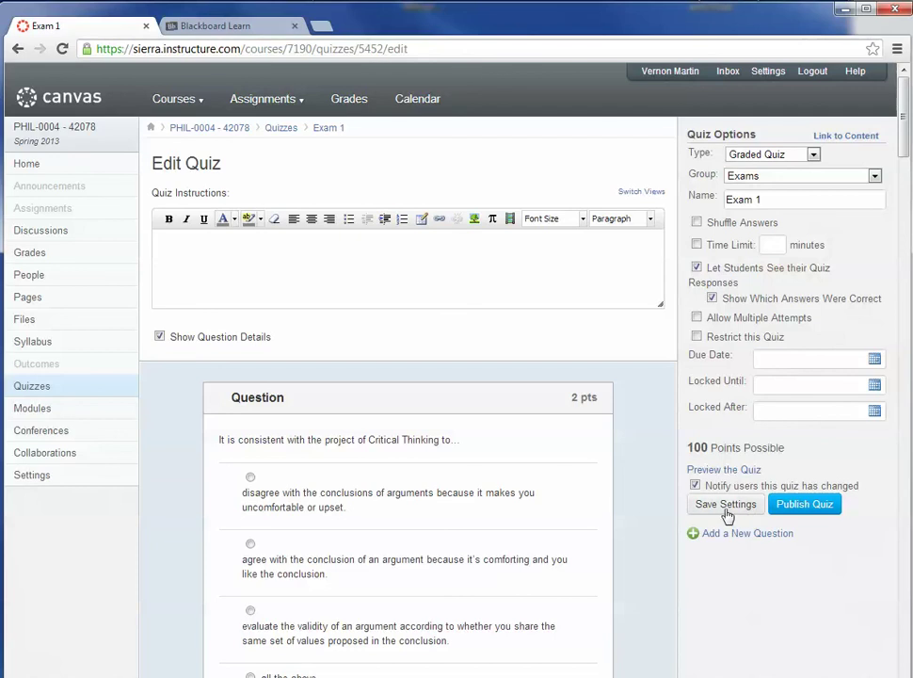
left_click(695, 487)
left_click(722, 505)
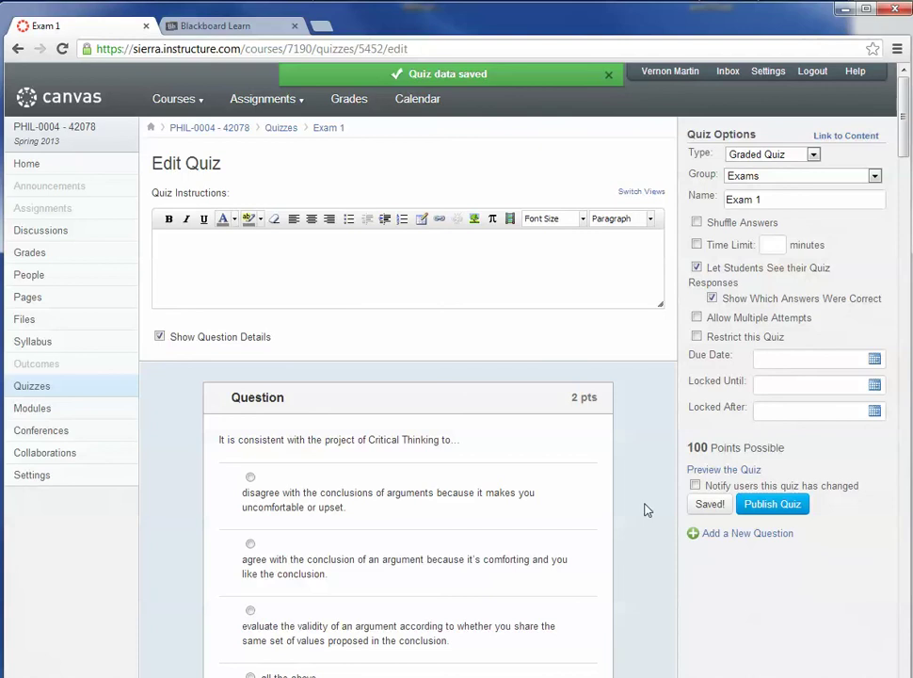
left_click(36, 163)
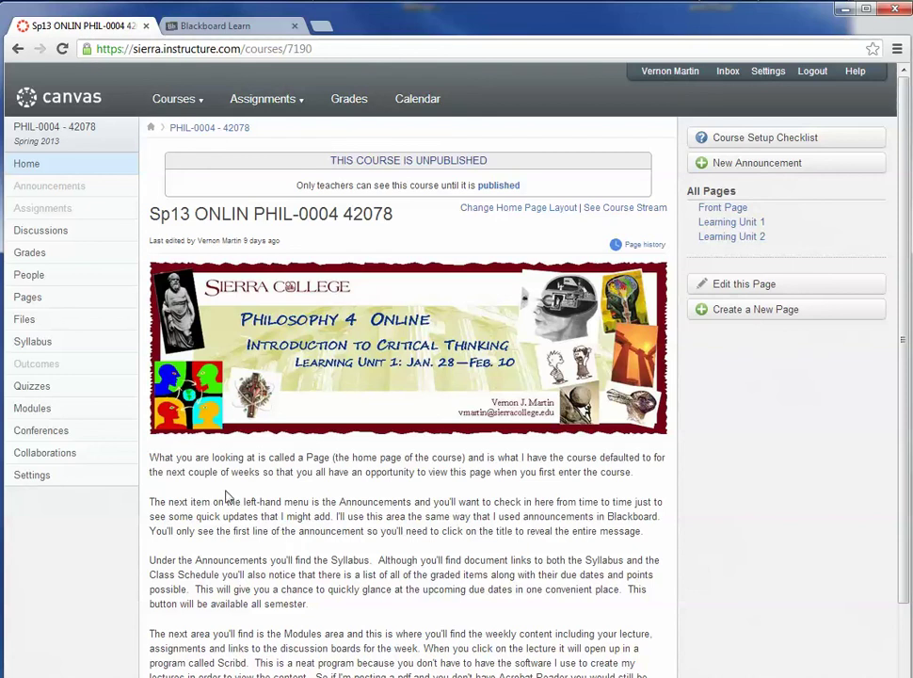
left_click(39, 389)
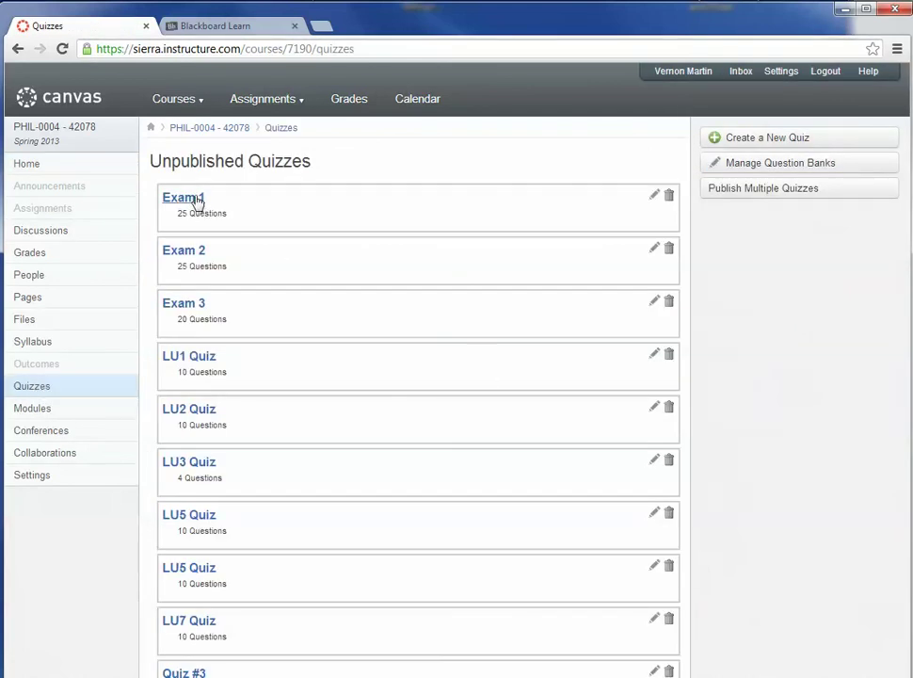
left_click(184, 200)
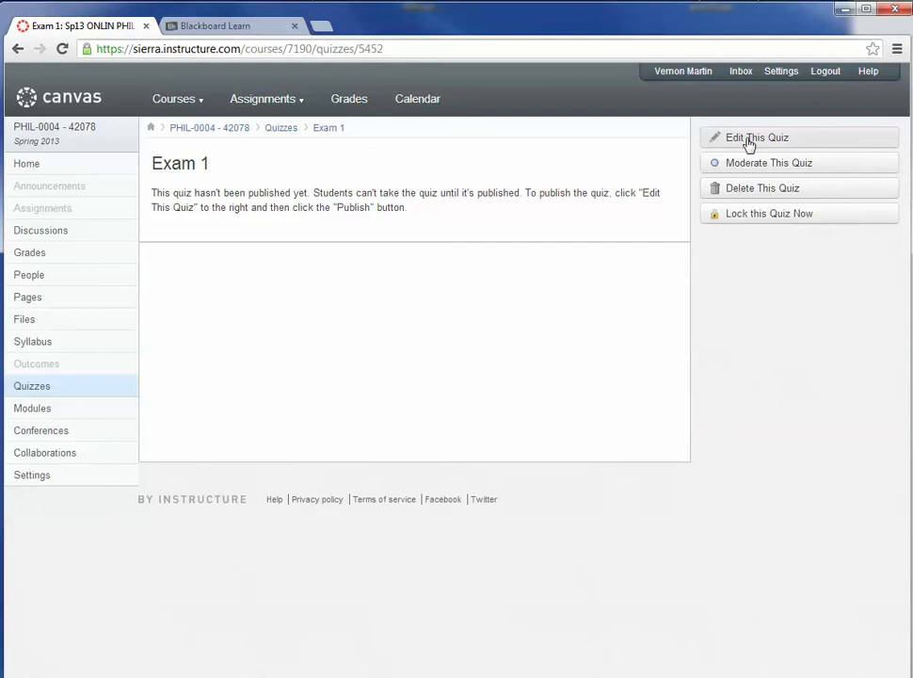
left_click(748, 139)
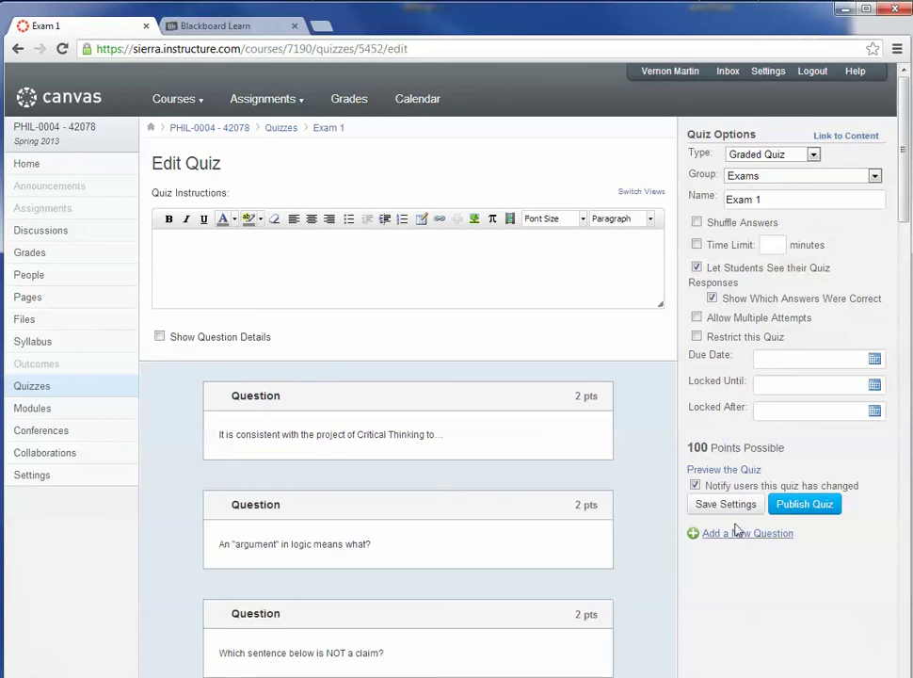
left_click(27, 165)
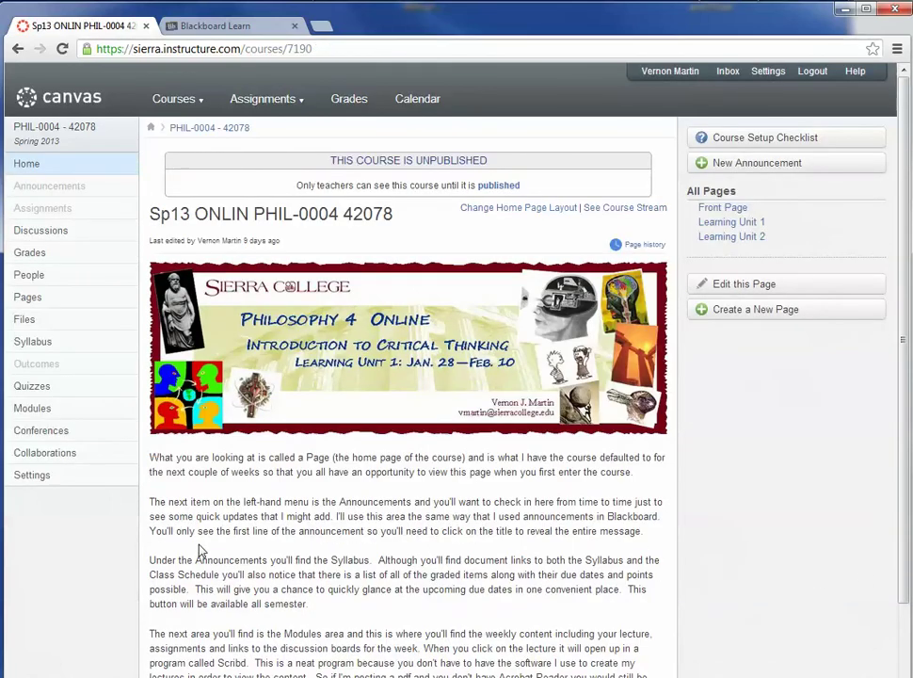